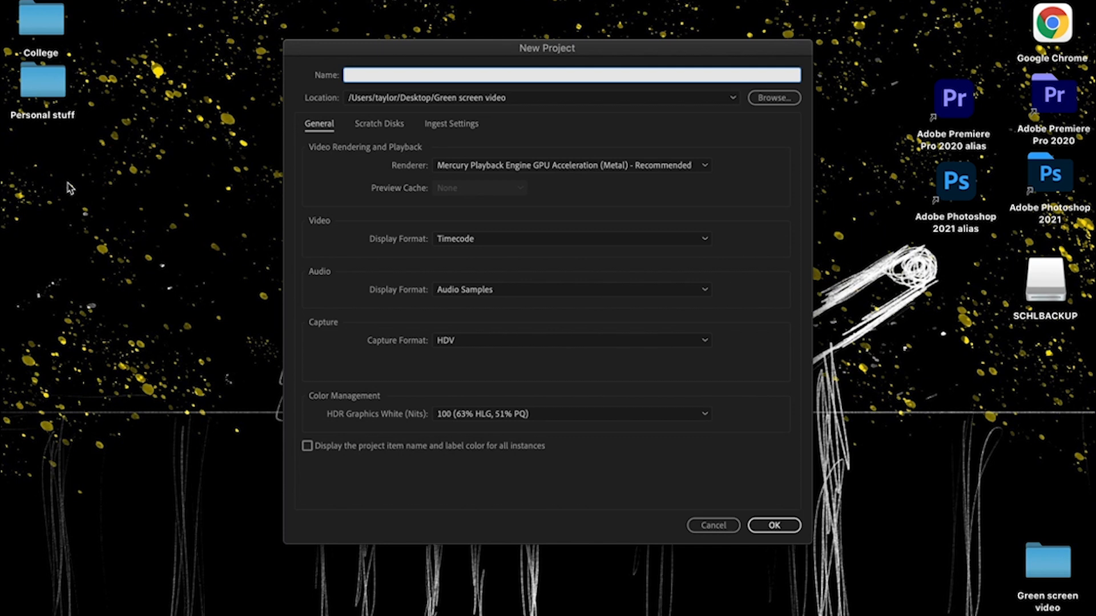
Step: Create a new project named "Green green bitesixe tutorial" in the Desktop folder "Green screen video"
type("Green")
type(" green")
type(" t")
type("ite")
type("sixe tutoria")
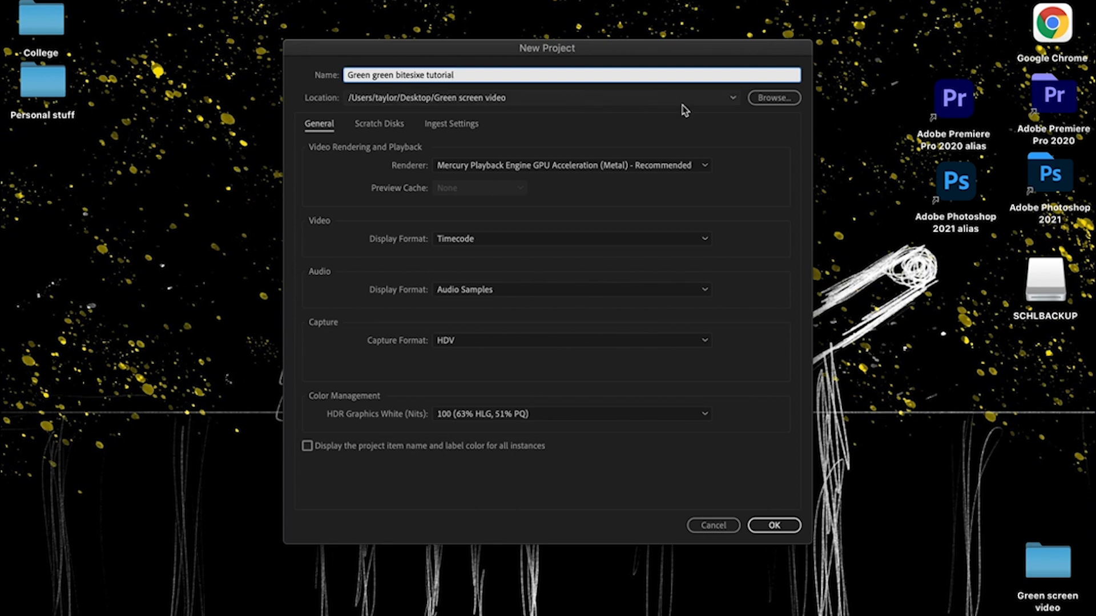
left_click(708, 98)
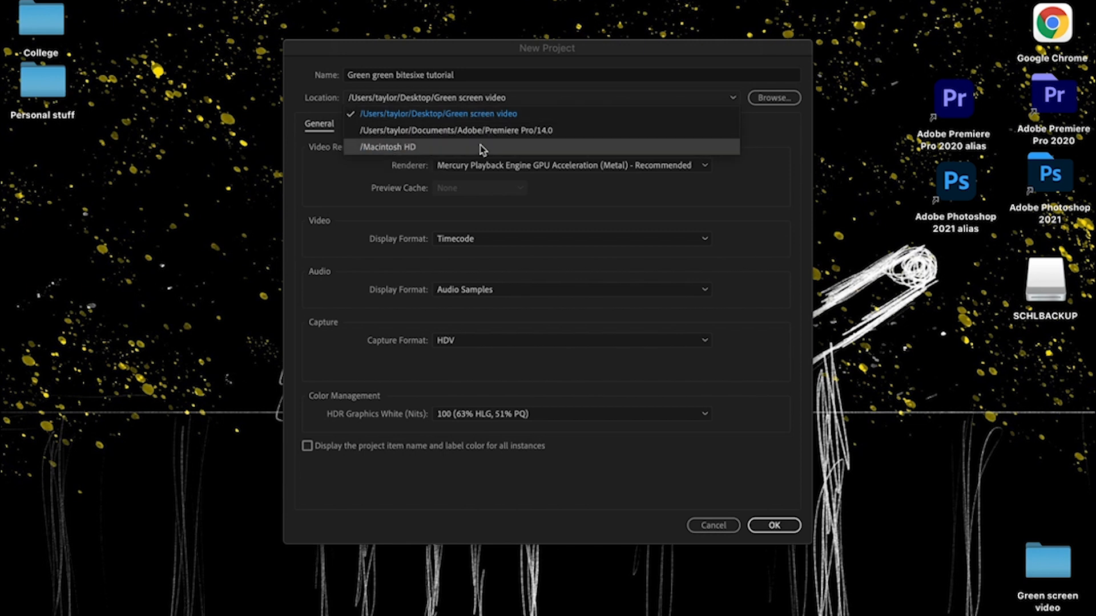
left_click(481, 114)
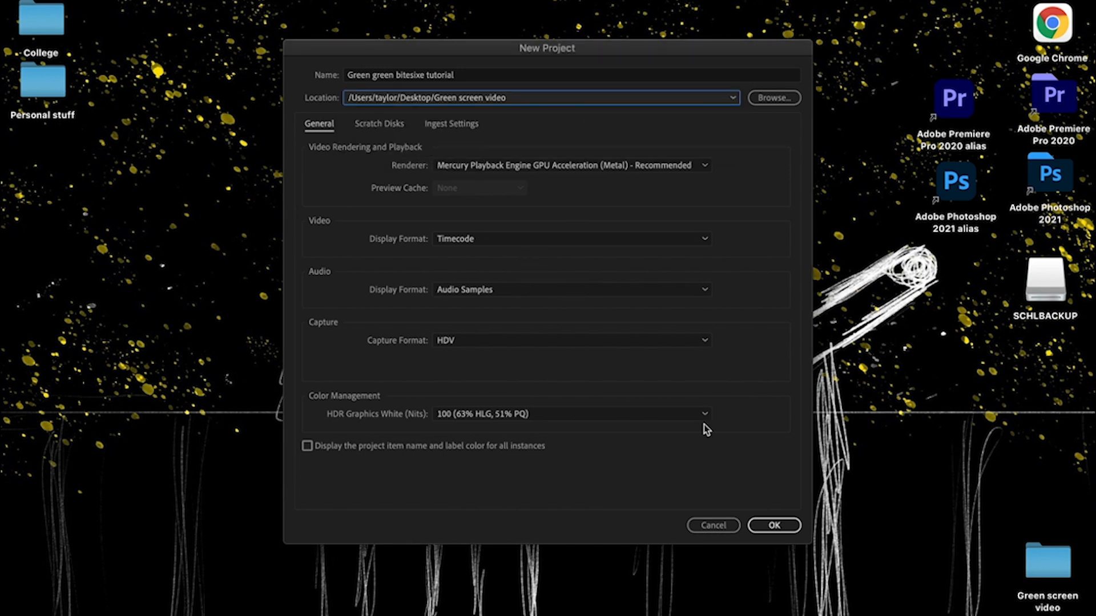
left_click(772, 525)
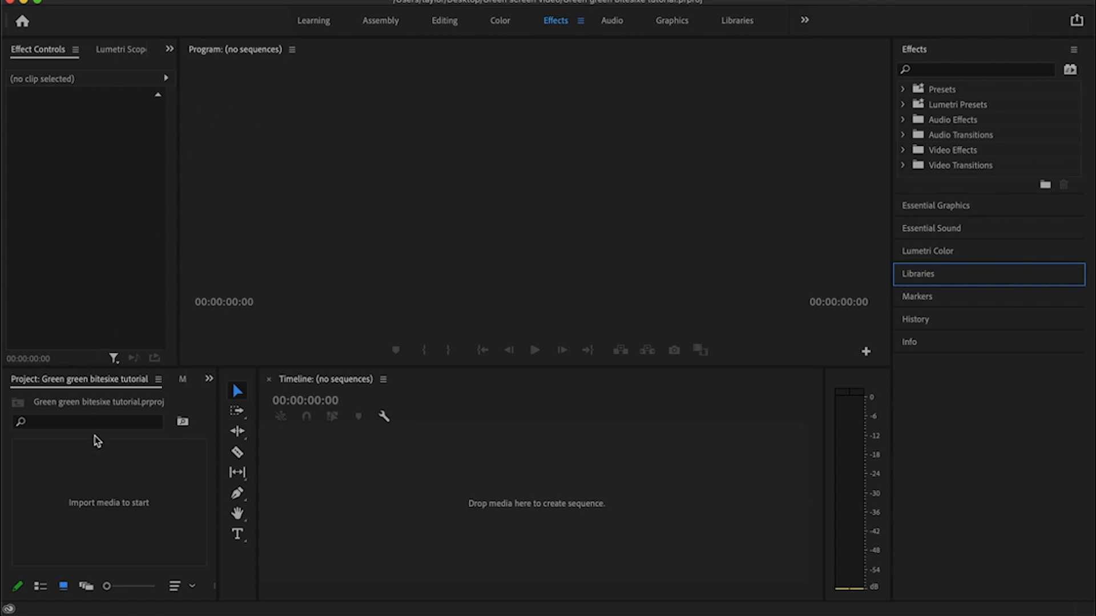
left_click(97, 466)
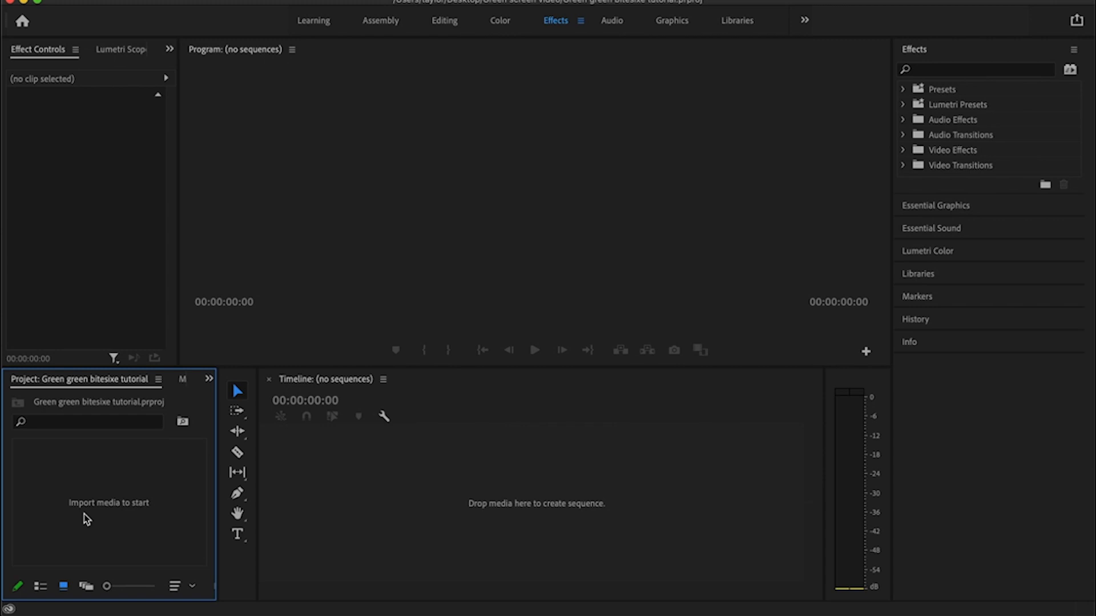
left_click(132, 1)
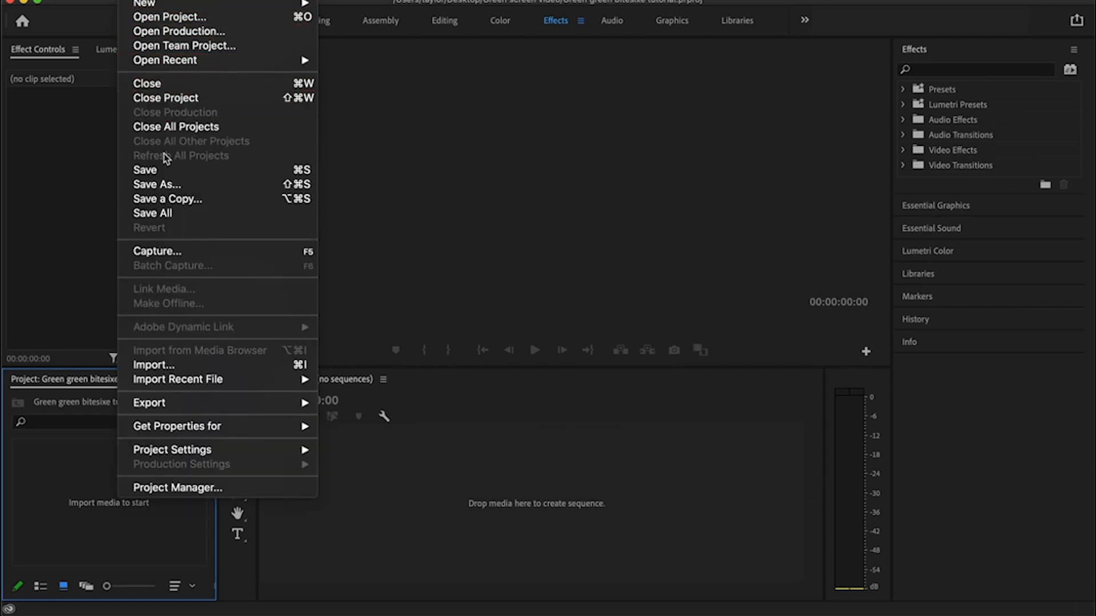
left_click(181, 366)
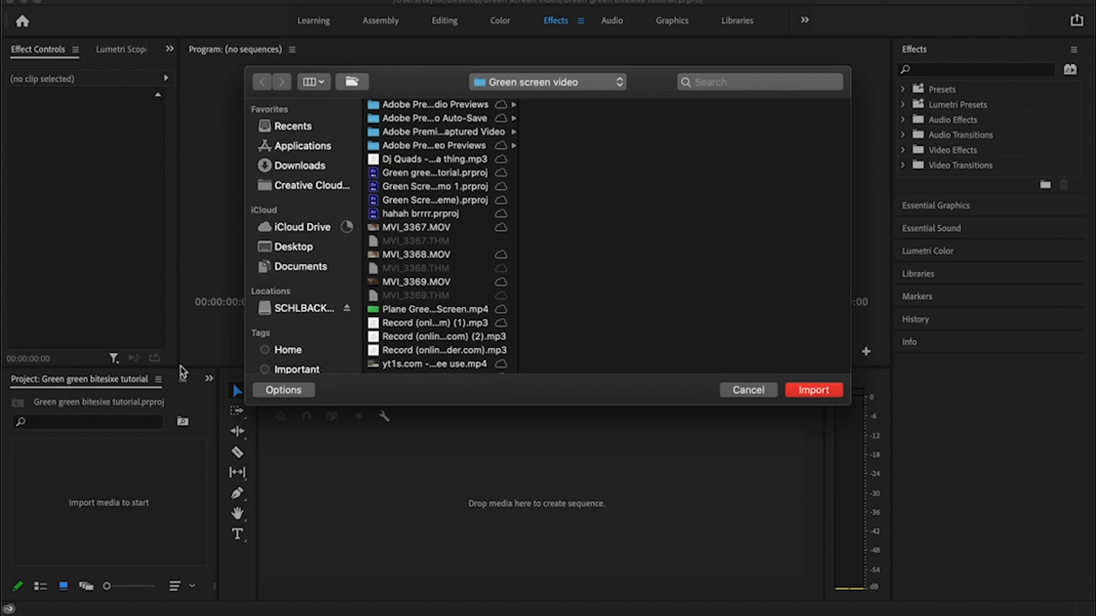
left_click(770, 389)
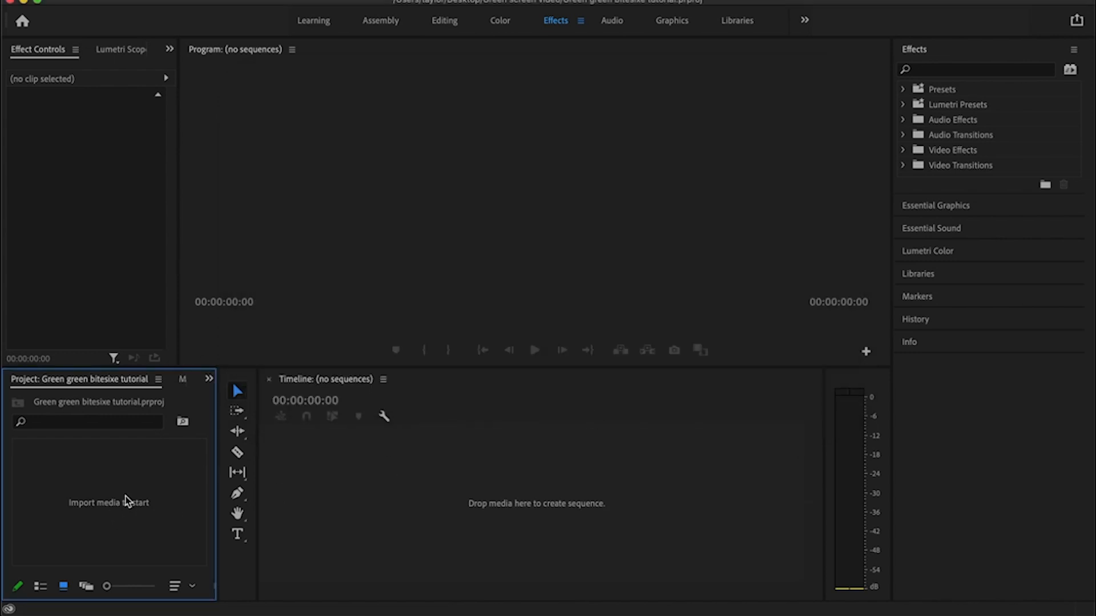
Step: Import the Plane Green Screen clip and the deep blue sky background clip from the Desktop's "Green screen video" folder
key("super+i")
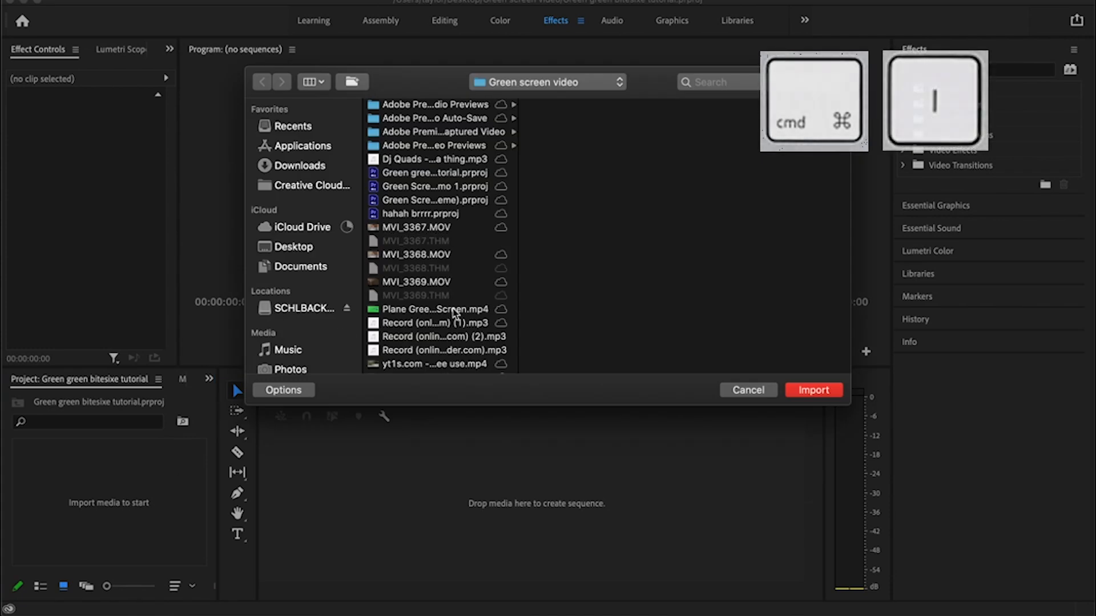
scroll(452, 310, "up", 2)
scroll(452, 310, "down", 3)
scroll(452, 310, "up", 3)
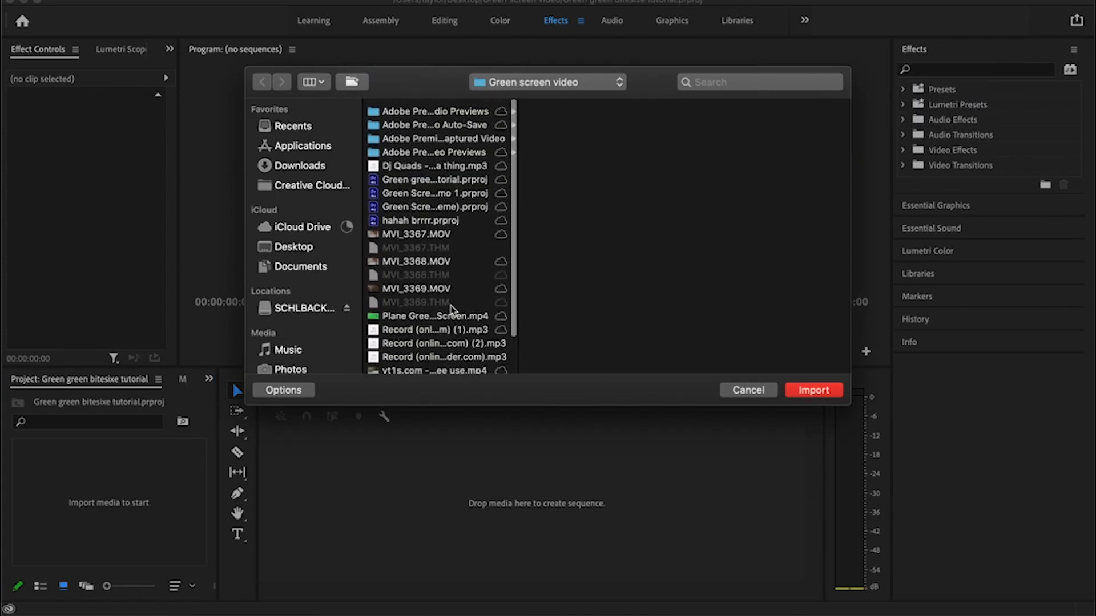
scroll(452, 310, "down", 1)
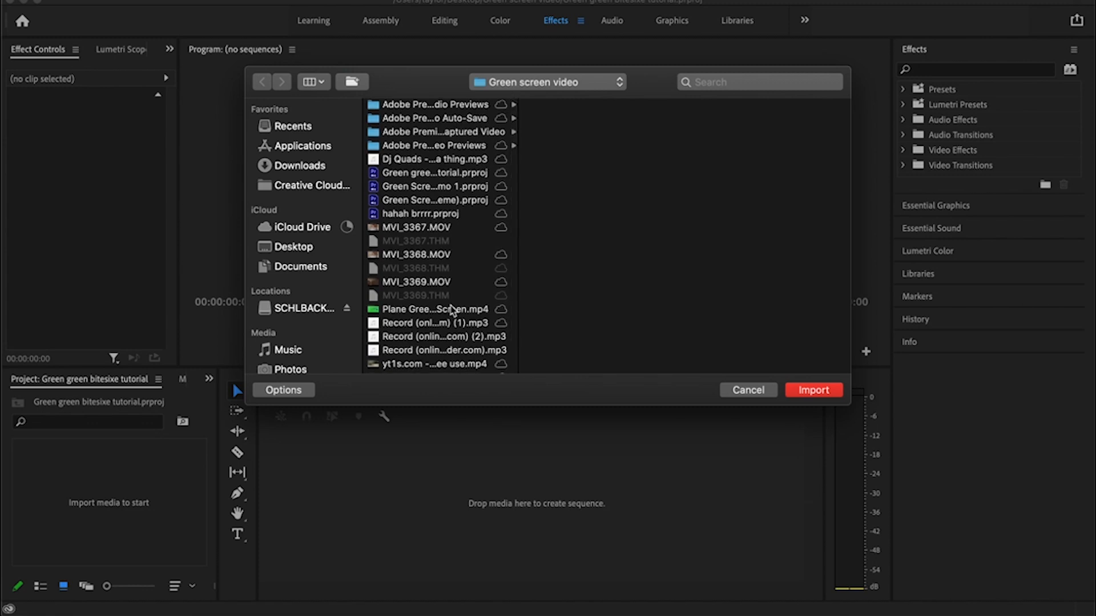
left_click(306, 250)
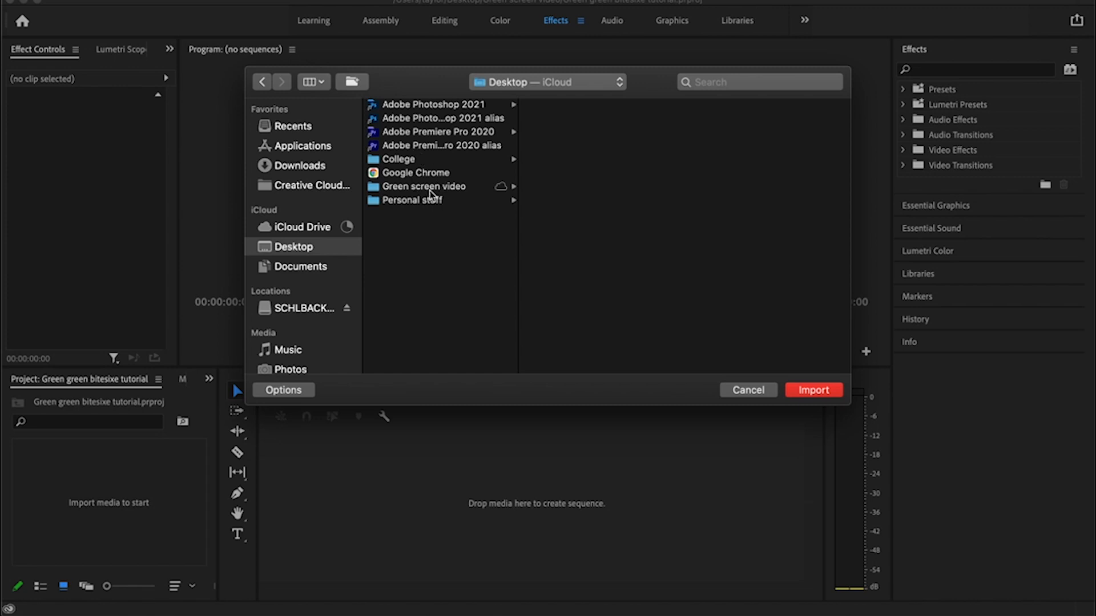
left_click(430, 191)
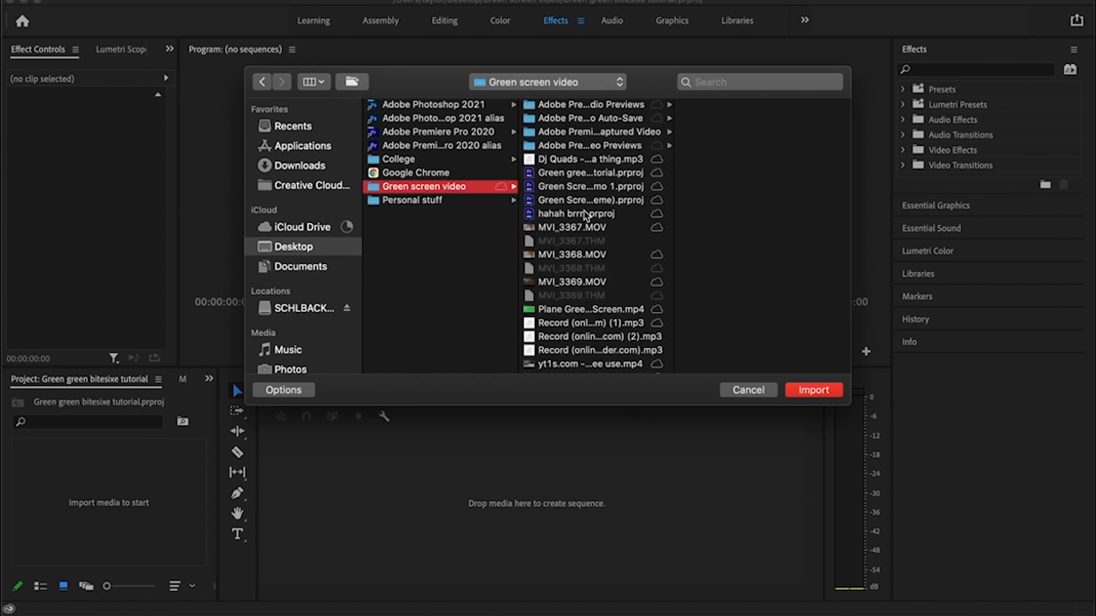
scroll(585, 215, "down", 3)
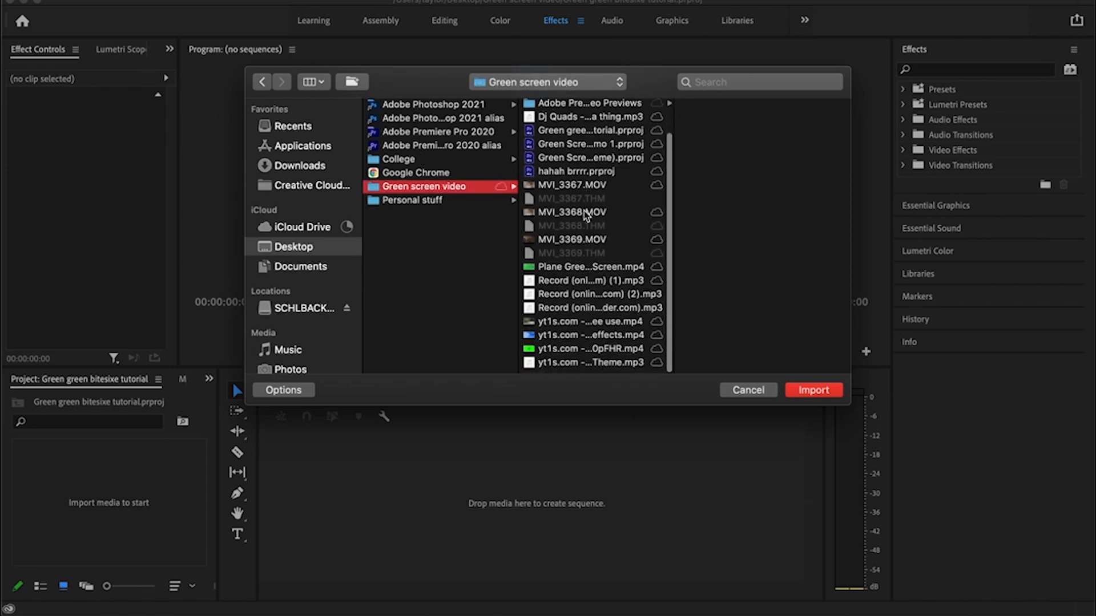
left_click(564, 272)
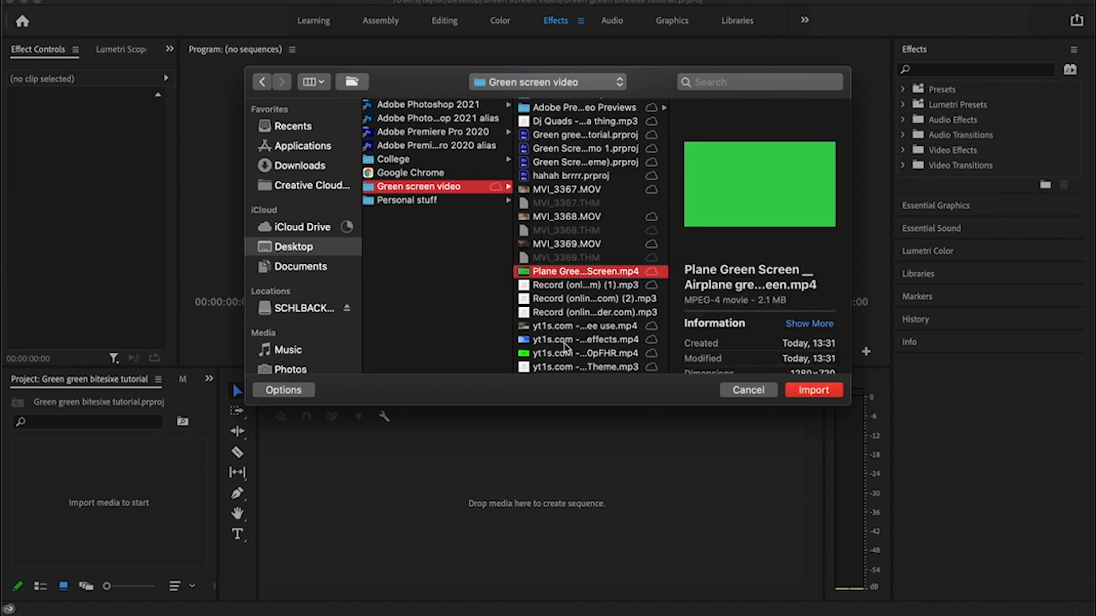
left_click(810, 391)
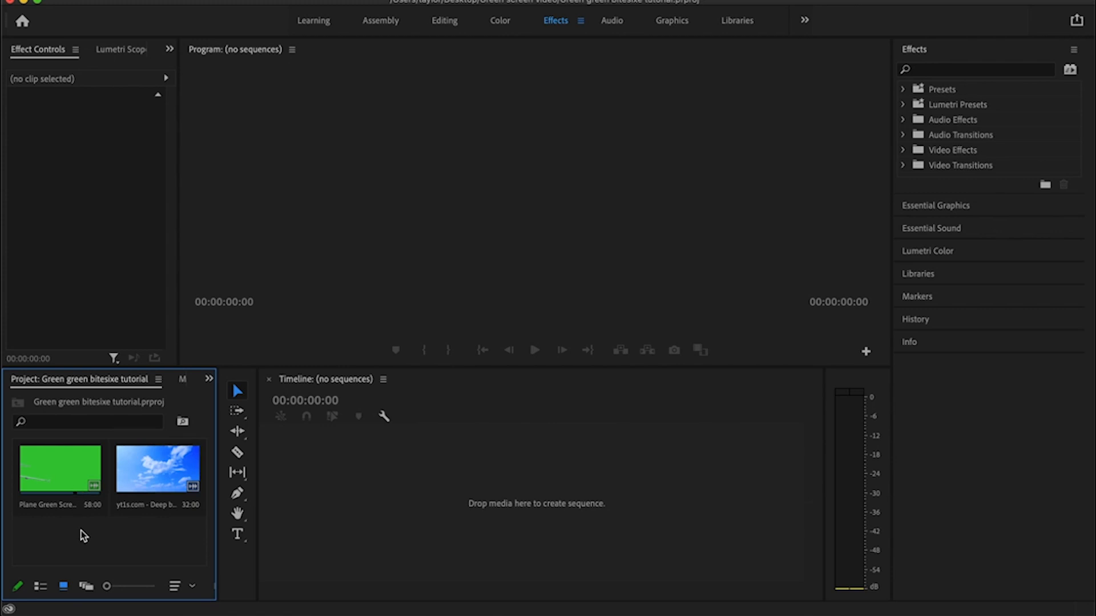
Step: Create a sequence from the blue sky clip and place the Plane Green Screen clip above it on V2 at the start
left_click_drag(149, 468, 318, 485)
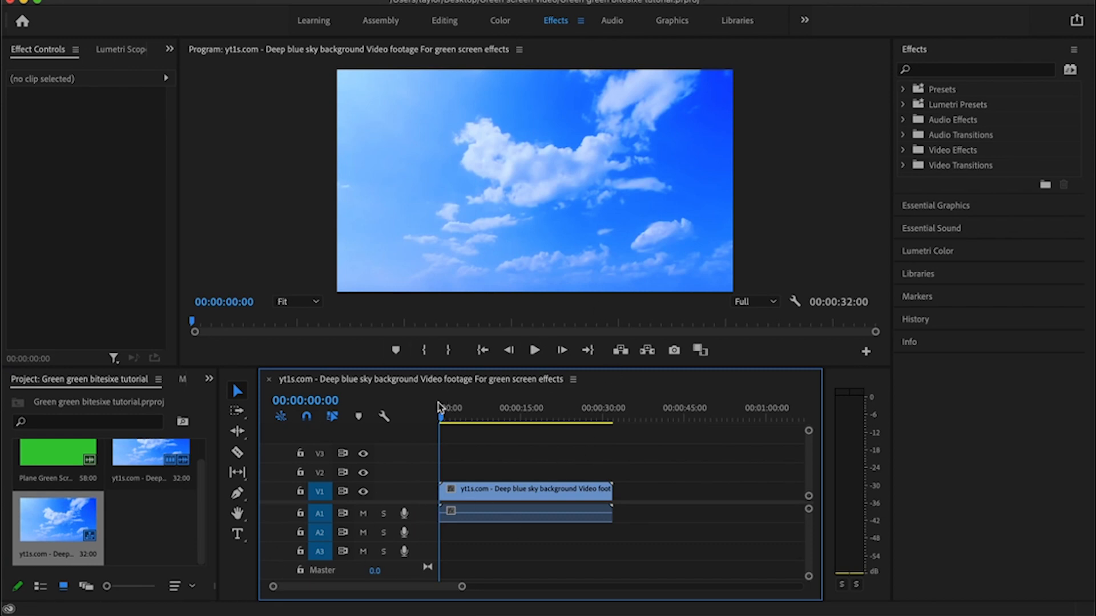
left_click_drag(441, 419, 451, 500)
scroll(60, 474, "up", 1)
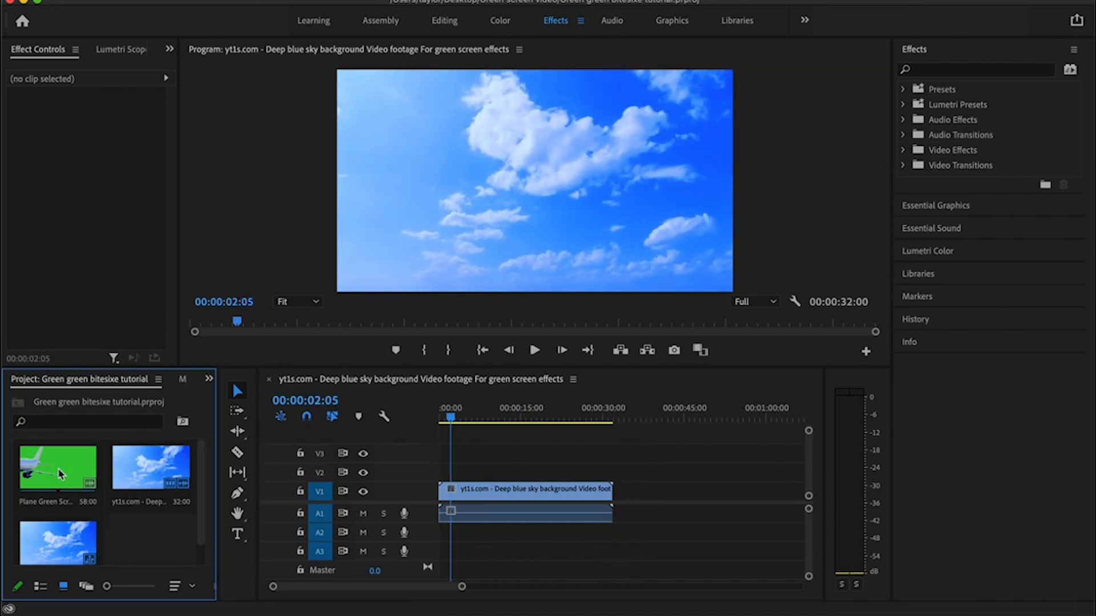
left_click_drag(60, 474, 445, 480)
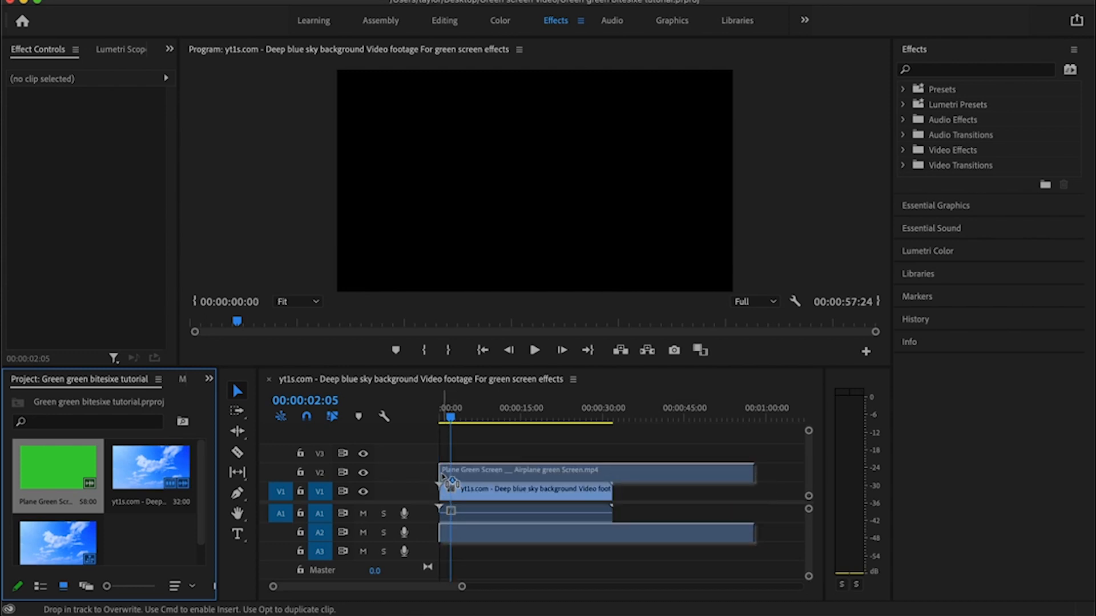
left_click_drag(445, 479, 446, 480)
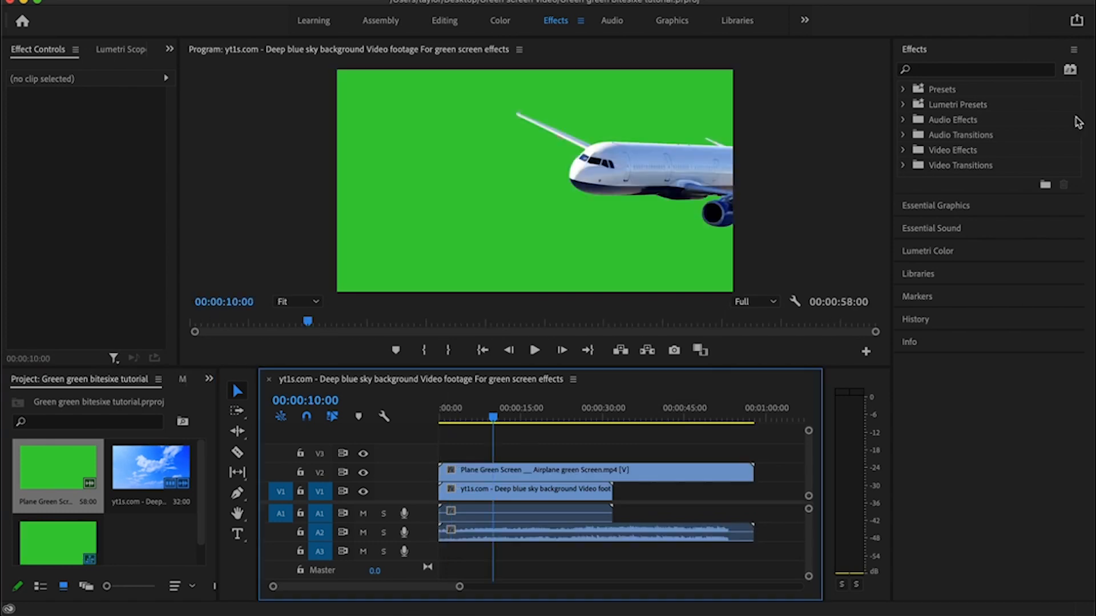
Step: Search the effects for "color" and apply the Color Key effect to the Plane Green Screen clip on V2
left_click(928, 73)
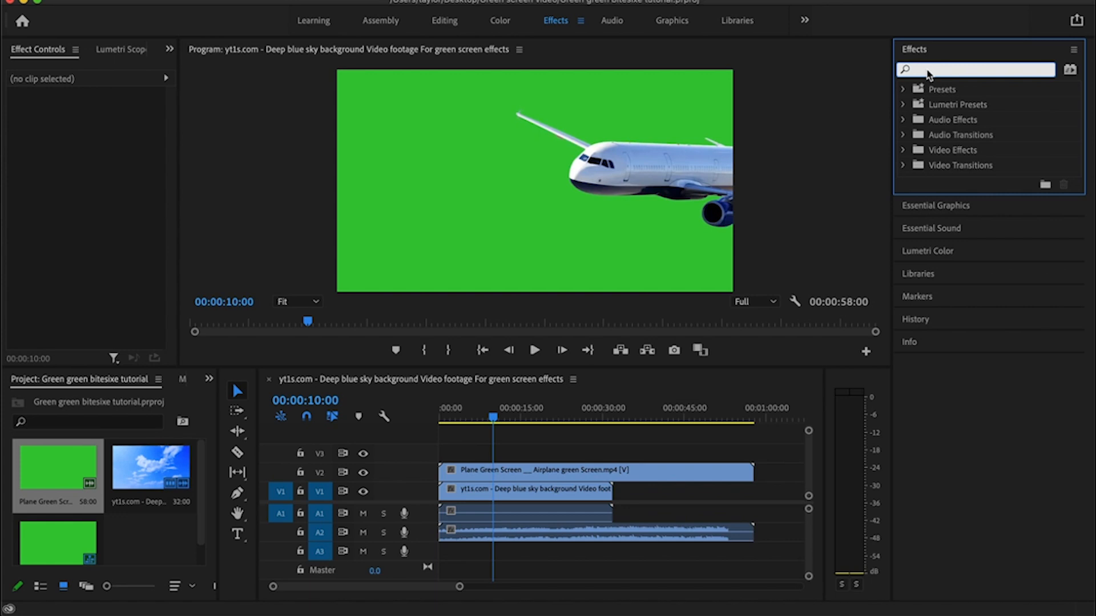
type("colou")
key("BackSpace")
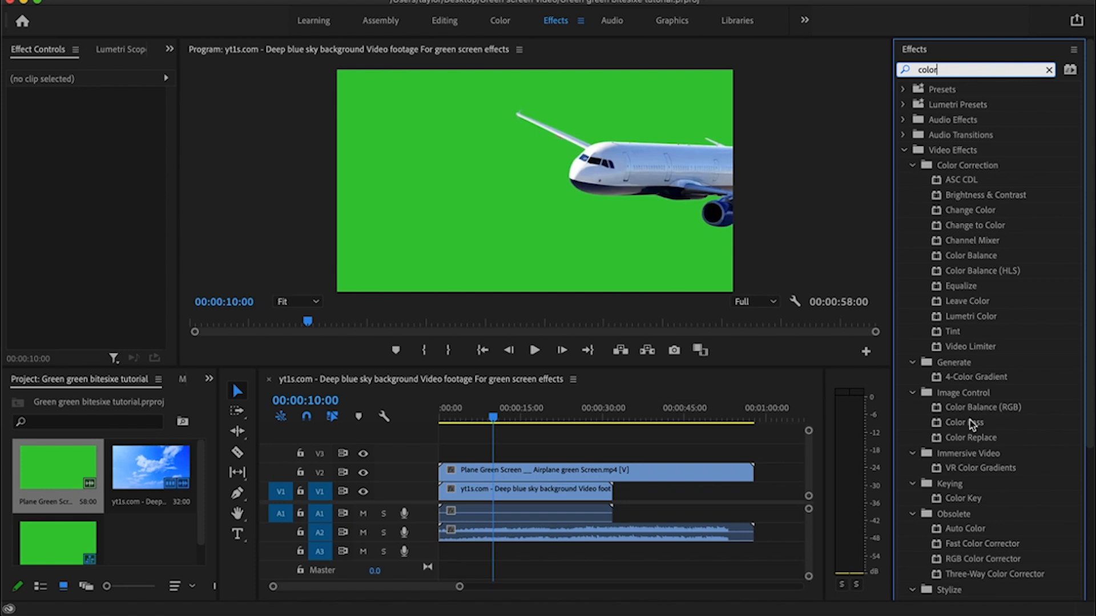
left_click(963, 500)
left_click_drag(962, 502, 715, 472)
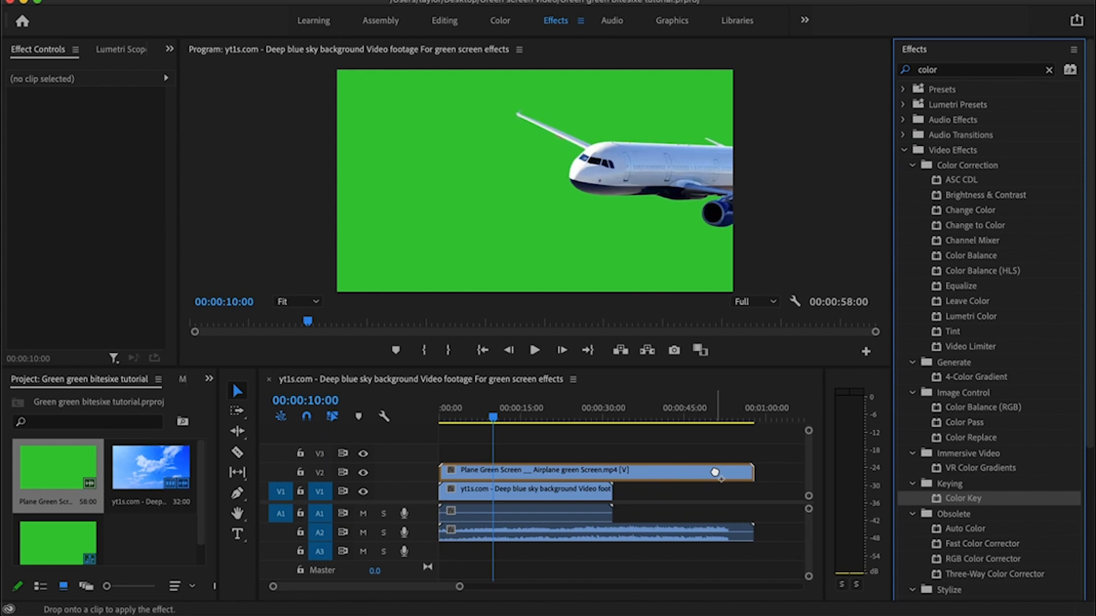
left_click_drag(714, 473, 715, 472)
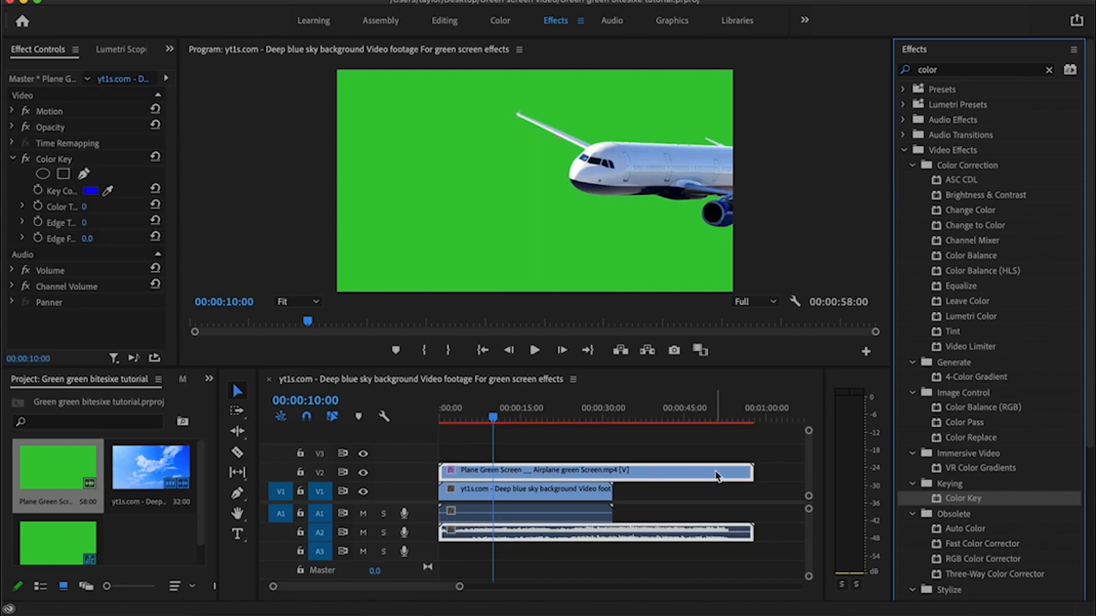
Step: At 00:00:16:21, sample the plane clip's green background as the Color Key's key color and set its Color Tolerance to 107
left_click(496, 449)
left_click_drag(496, 449, 531, 445)
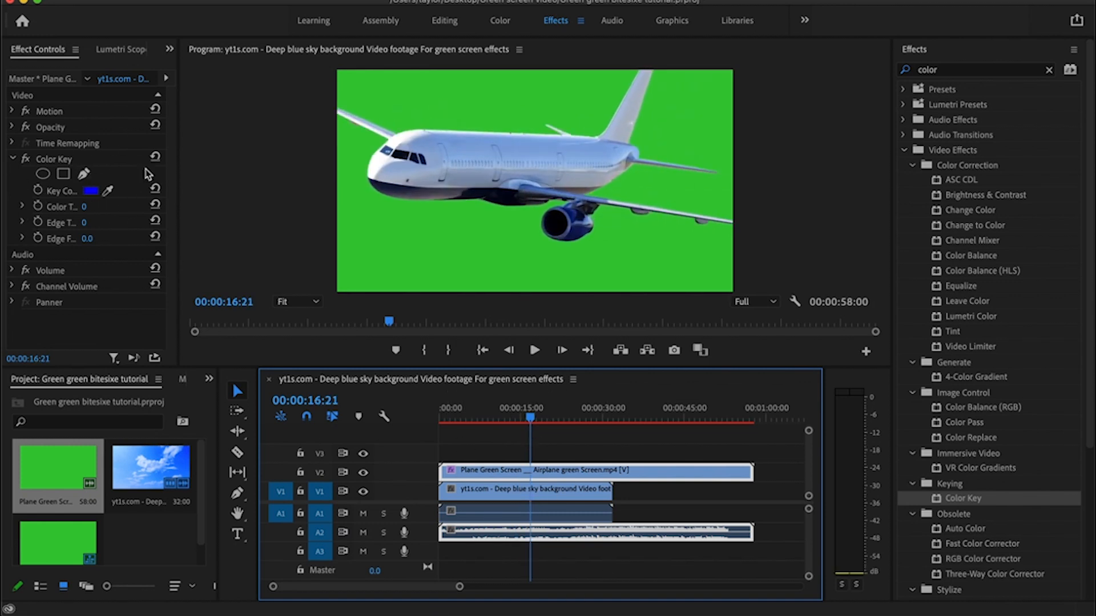
left_click(108, 192)
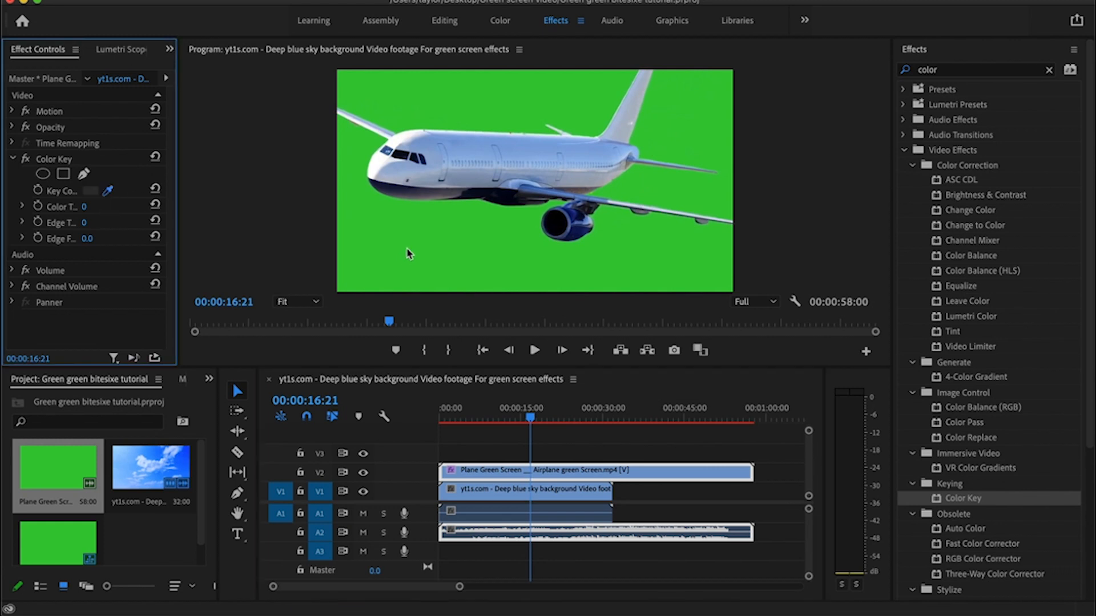
left_click(441, 246)
mouse_move(84, 206)
left_mouse_down()
mouse_move(110, 206)
mouse_move(66, 207)
mouse_move(83, 206)
left_mouse_up()
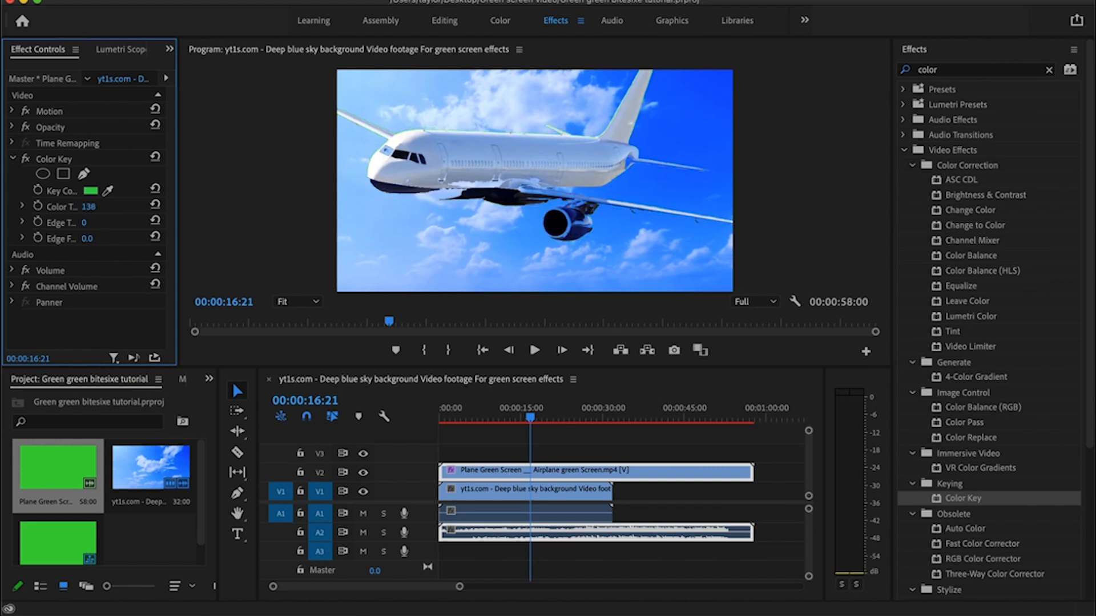
mouse_move(88, 207)
left_mouse_down()
mouse_move(149, 206)
mouse_move(67, 206)
mouse_move(104, 206)
left_mouse_up()
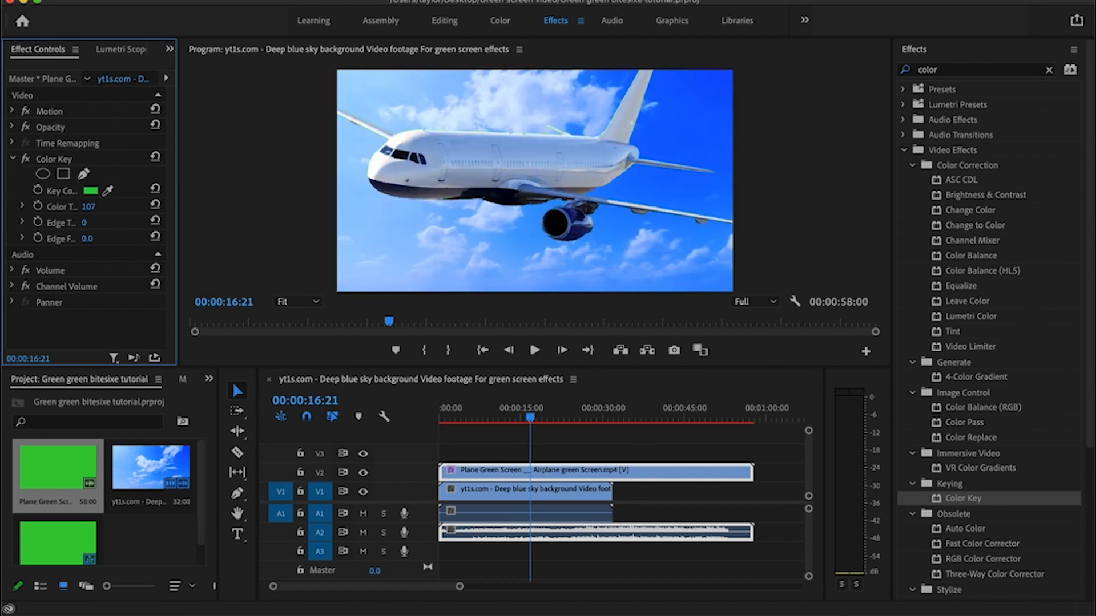